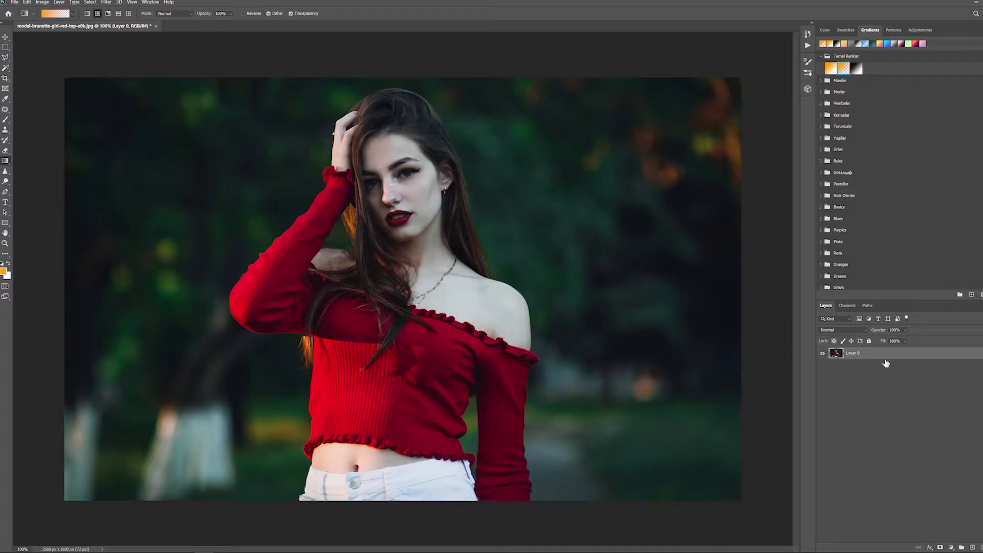
Add a new layer above the photo and fill it with white.
click(973, 548)
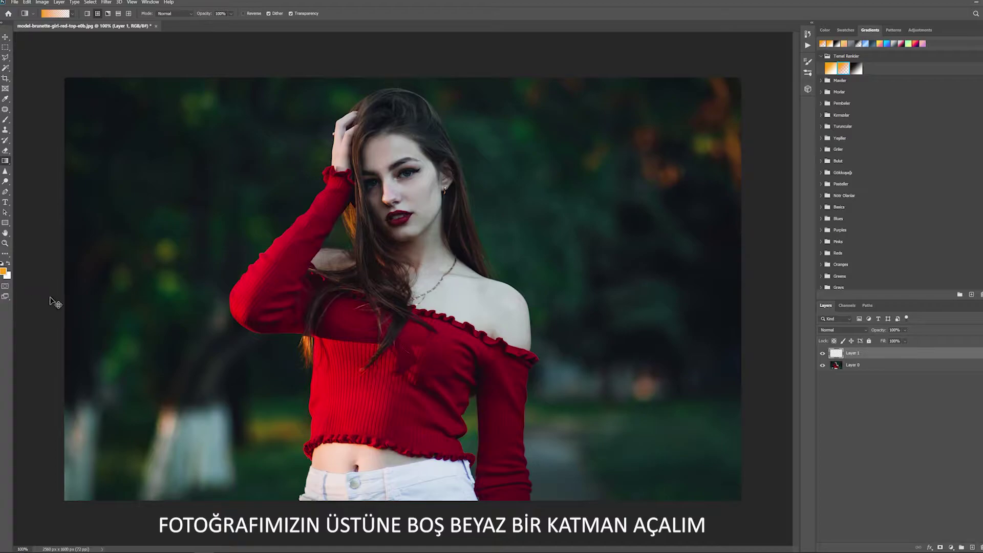
key(ctrl+BackSpace)
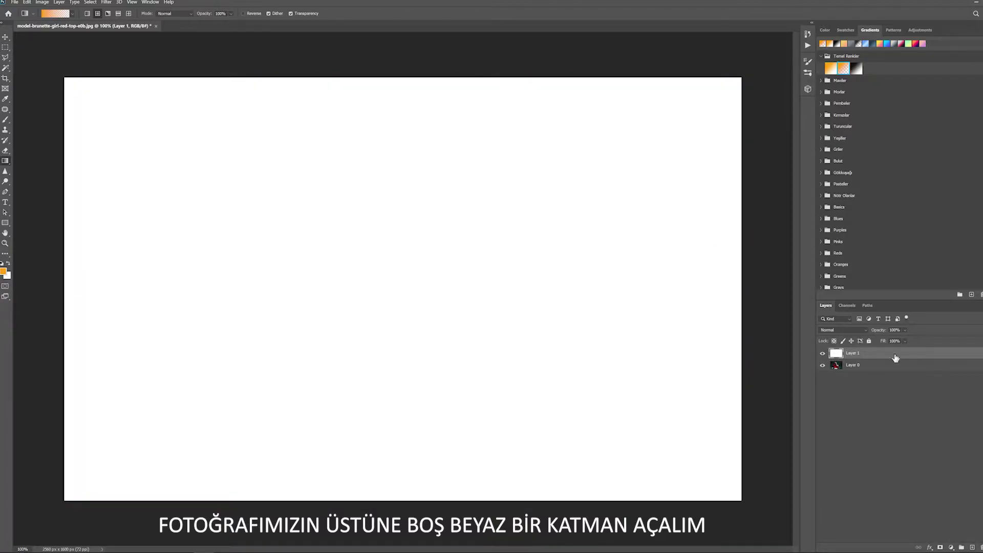
Apply a Gradient Overlay to the white layer using the orange-to-white foreground-to-background preset from Temel Renkler.
double_click(846, 358)
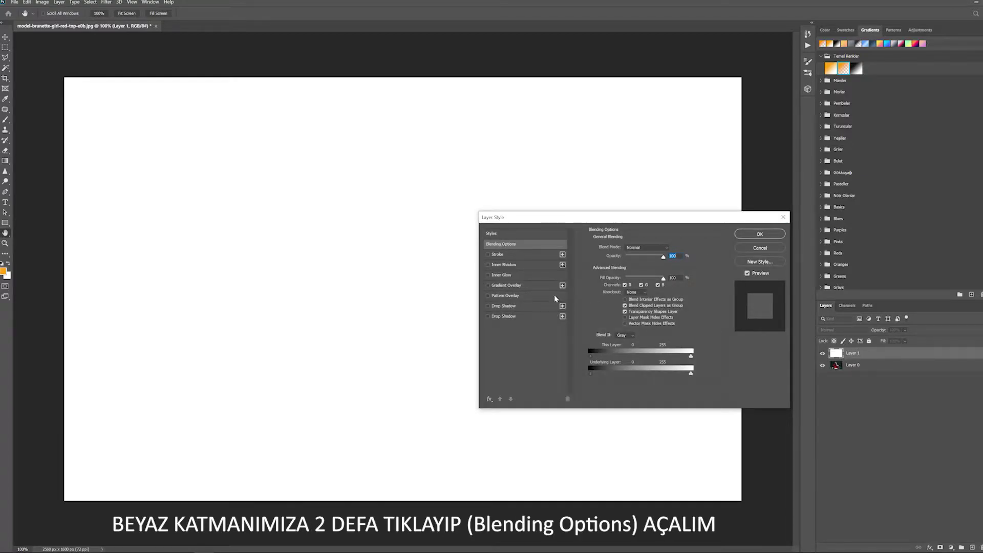
click(517, 287)
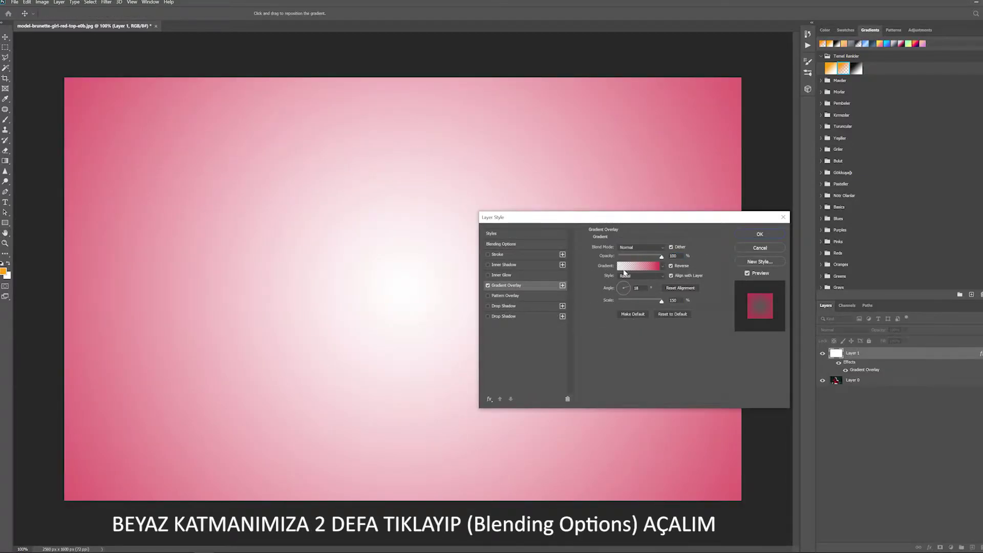
click(637, 270)
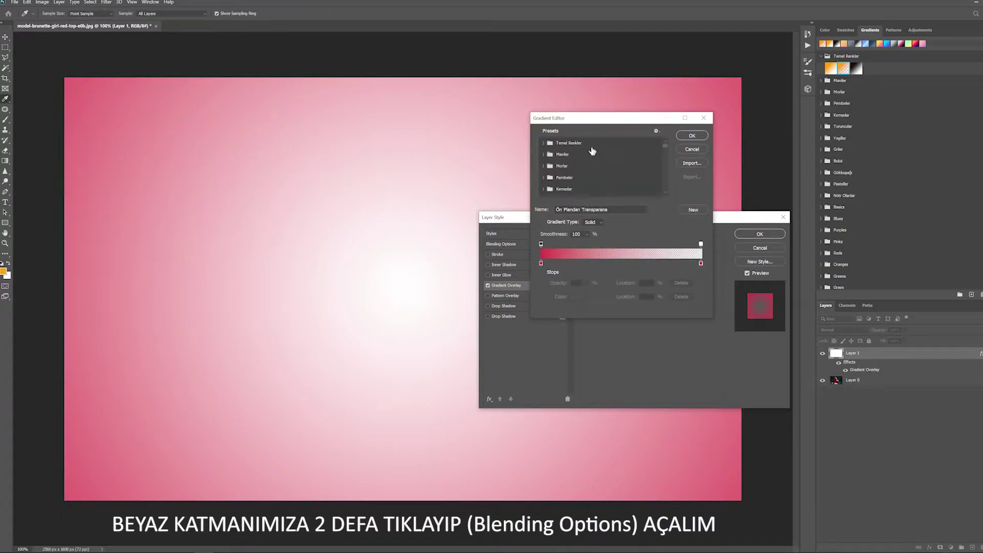
click(545, 145)
click(558, 157)
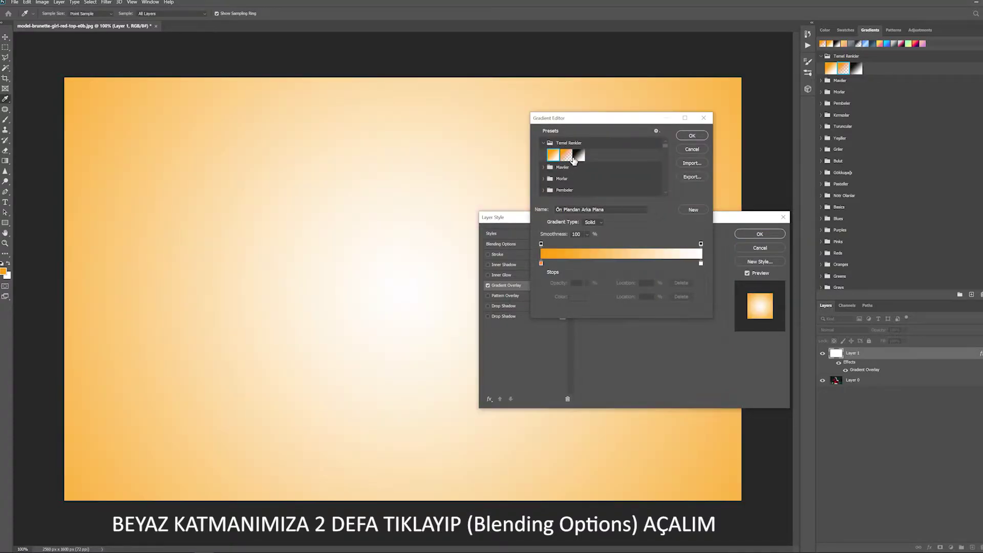
click(691, 136)
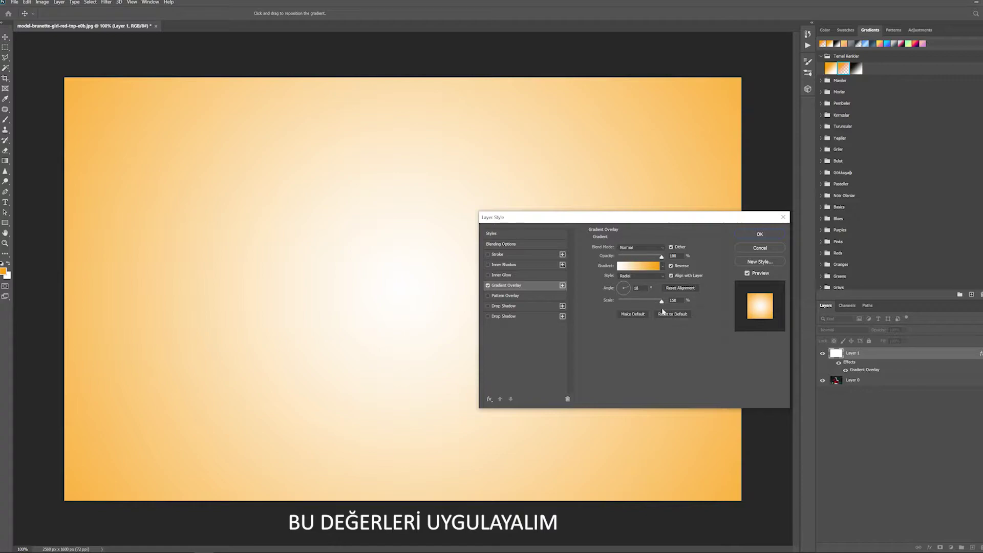
double_click(632, 288)
click(760, 234)
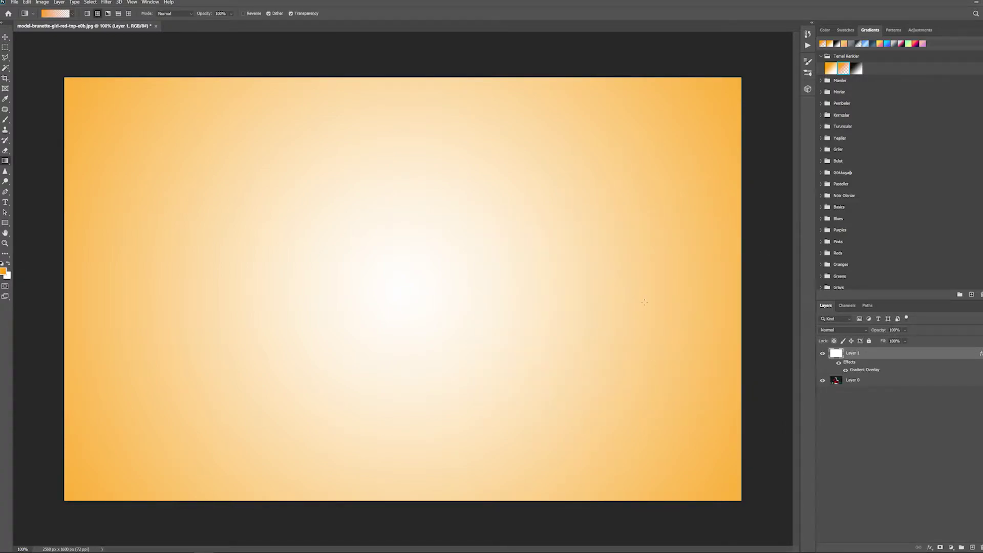
Hide the gradient layer and select the model on Layer 0 with the Quick Selection tool's Select Subject.
click(822, 353)
click(843, 387)
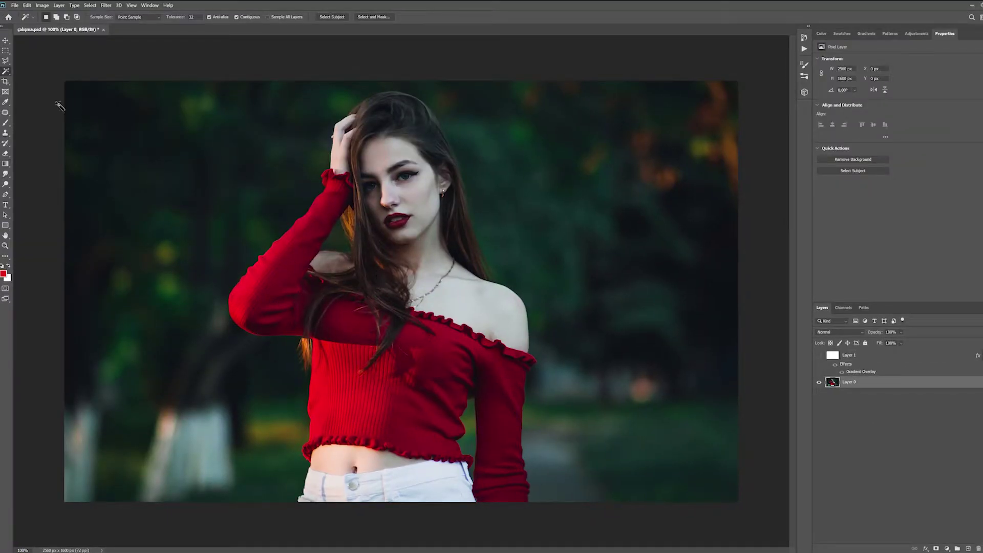
right_click(6, 72)
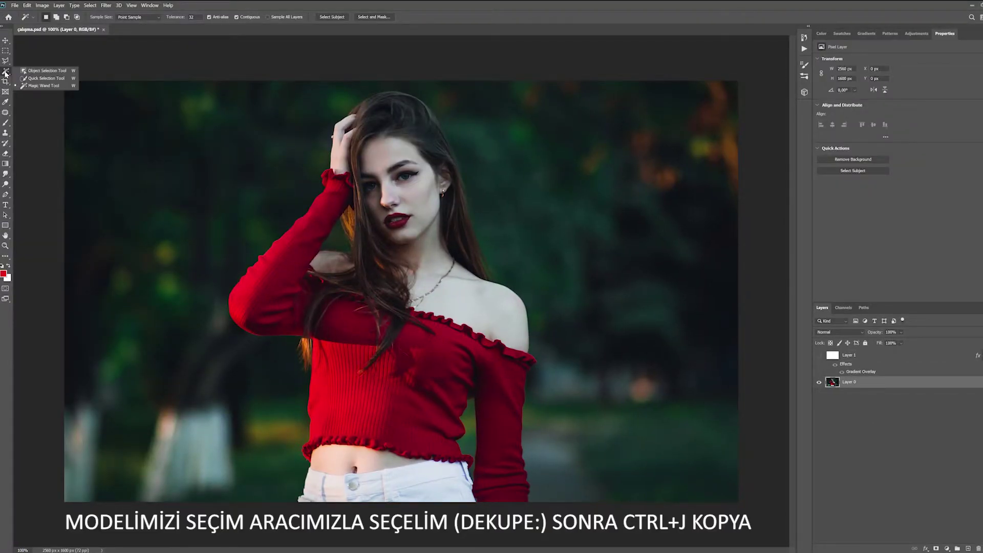
click(36, 78)
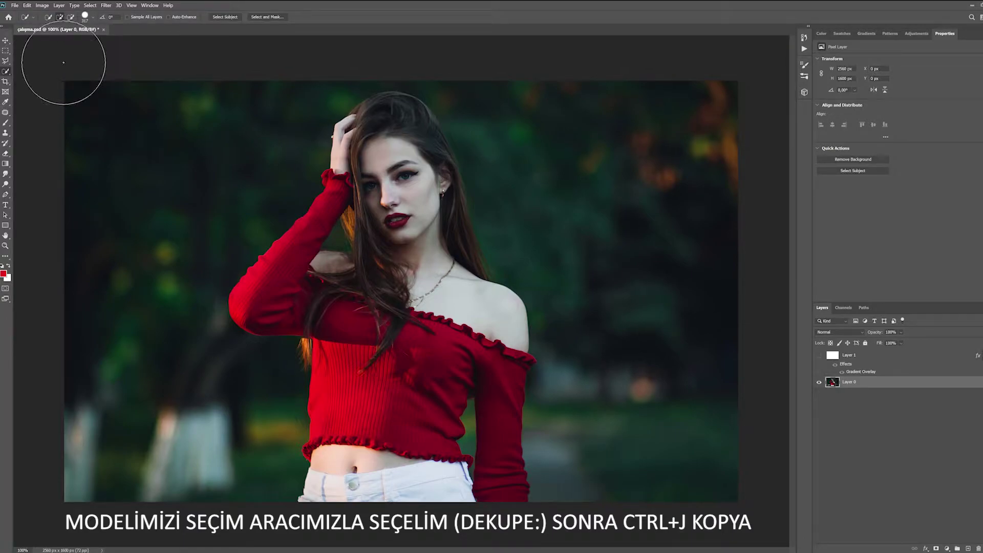
click(224, 18)
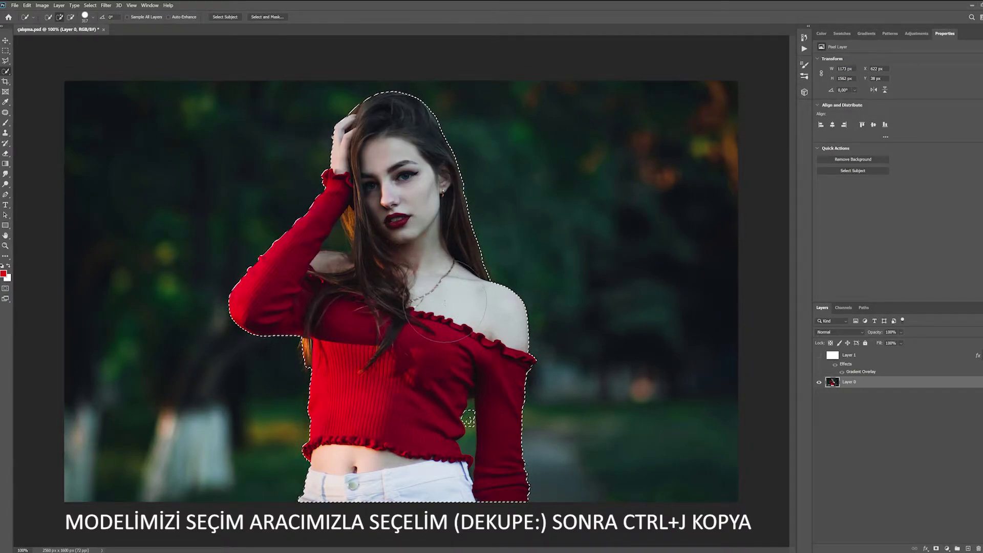
Copy the selected model to its own layer and hide the original photo layer.
key(ctrl+j)
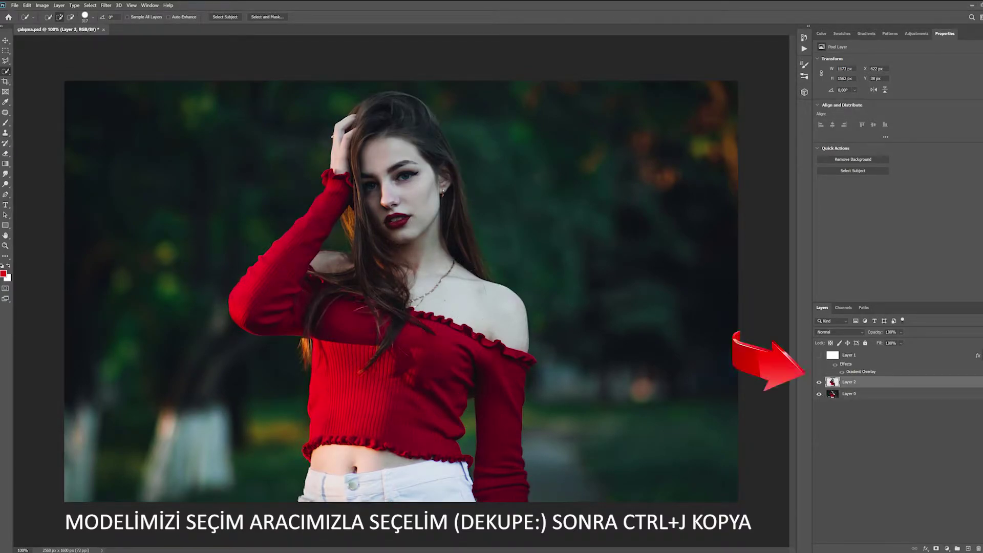
click(819, 395)
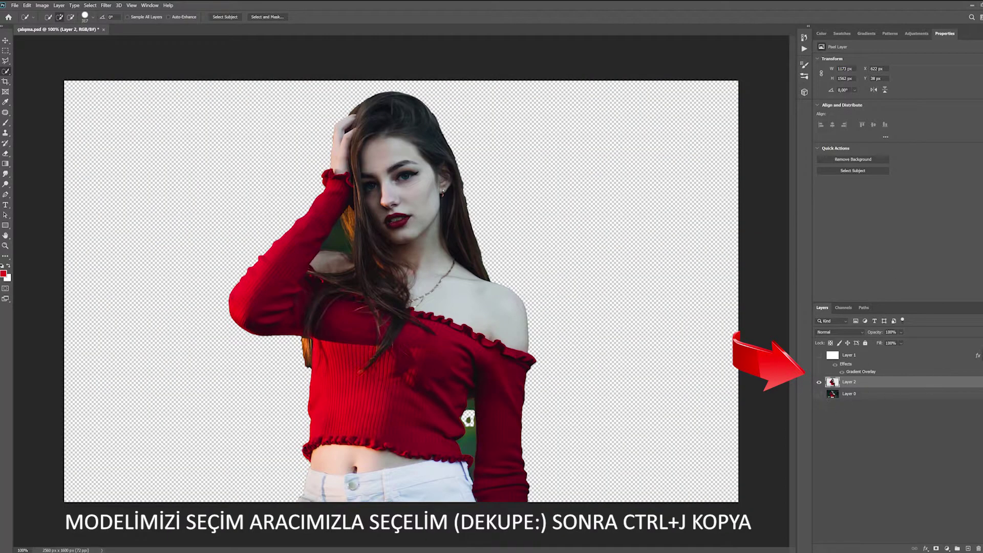
Trace the leftover background between the model's waist and arm with the Pen tool, convert the path to a selection and delete that area.
key(z)
click(484, 450)
click(468, 454)
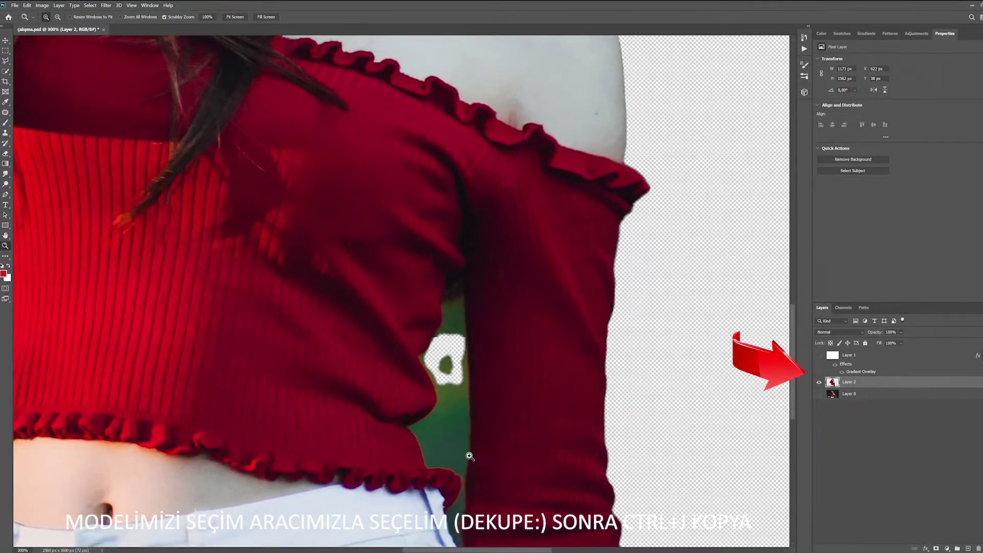
click(466, 454)
drag(521, 471, 533, 372)
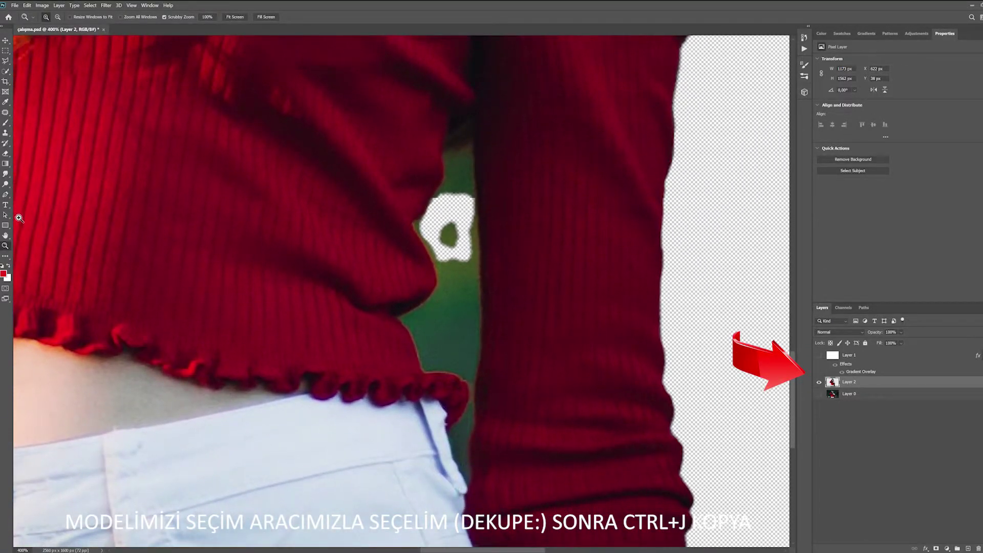
click(6, 195)
click(425, 371)
click(440, 373)
click(451, 374)
click(462, 380)
click(467, 391)
click(467, 402)
click(466, 412)
click(459, 421)
click(452, 433)
click(449, 438)
click(453, 456)
click(462, 472)
click(467, 488)
drag(469, 481, 470, 445)
click(473, 425)
click(476, 380)
click(482, 335)
click(480, 239)
click(475, 171)
click(471, 136)
click(455, 143)
click(441, 150)
click(444, 167)
click(439, 181)
click(434, 190)
click(428, 202)
click(422, 211)
click(414, 223)
click(420, 237)
click(423, 246)
click(436, 271)
click(436, 279)
click(432, 291)
click(424, 299)
click(416, 306)
click(408, 311)
click(399, 318)
click(411, 332)
click(417, 348)
click(425, 371)
key(ctrl+Return)
key(Delete)
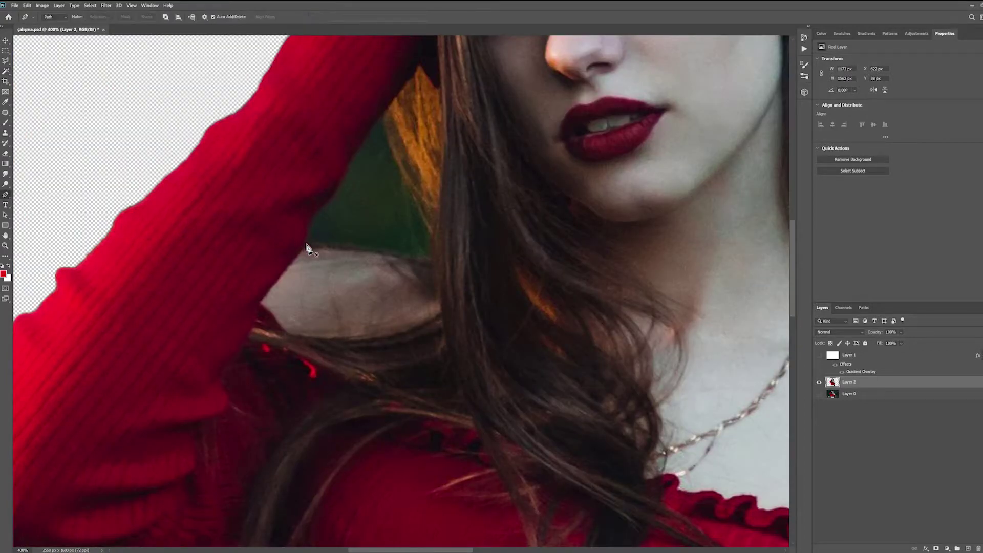
Trace the green background gap between the raised arm and the hair with the Pen tool and remove it.
click(307, 242)
click(308, 221)
click(325, 203)
click(343, 177)
click(359, 149)
click(374, 120)
click(380, 118)
click(405, 173)
click(413, 200)
click(429, 227)
click(432, 234)
click(438, 245)
click(435, 255)
click(428, 261)
click(402, 254)
click(377, 249)
click(353, 246)
click(340, 244)
click(335, 244)
click(327, 246)
click(320, 244)
click(307, 244)
key(ctrl+Return)
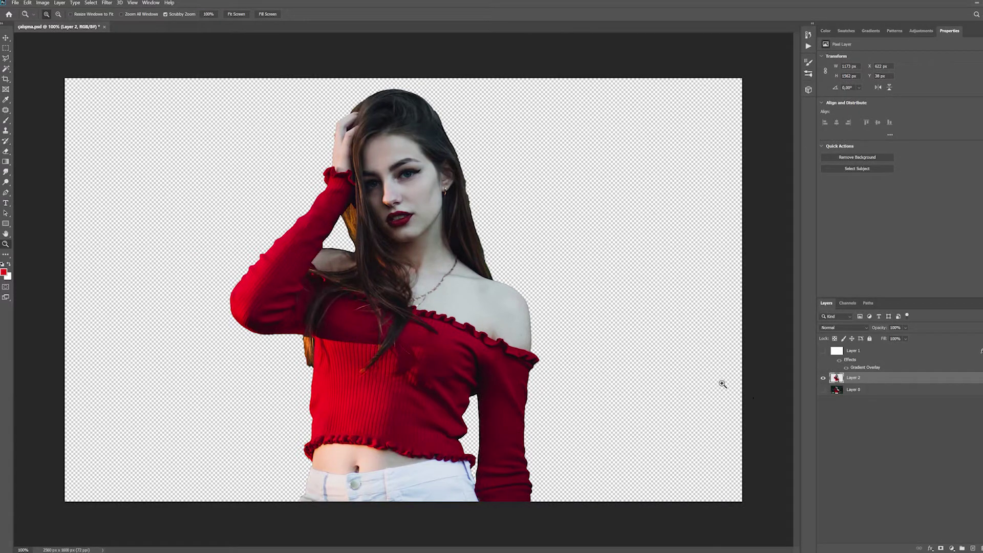
Move the cut-out model layer above the gradient layer and show the gradient background.
drag(844, 384, 845, 352)
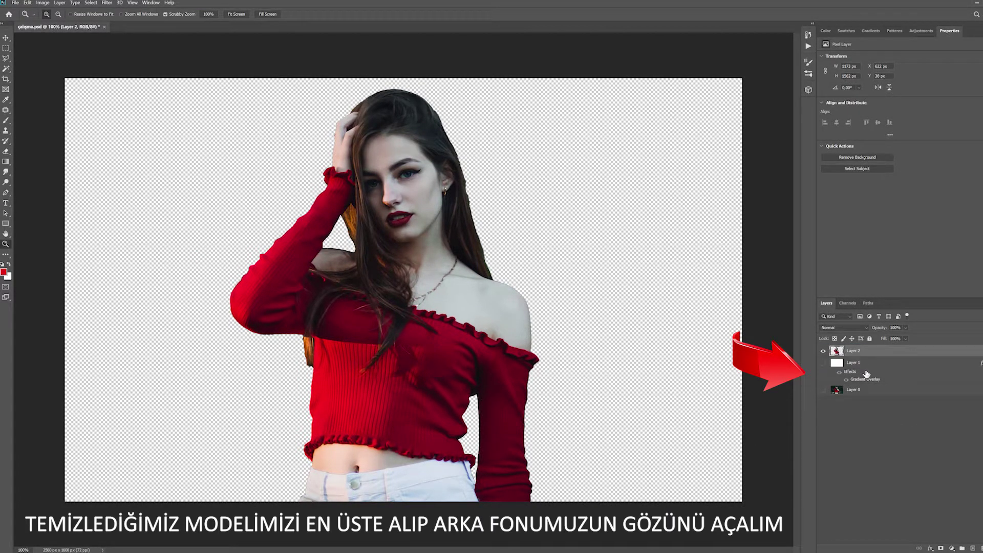
click(824, 363)
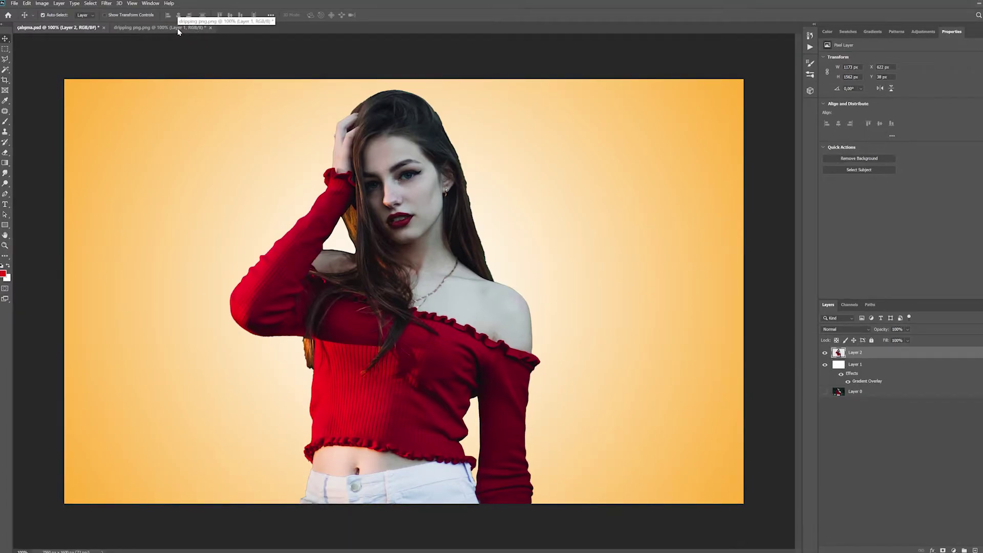
Copy the white drip shape from dripping png.png into the model document, centred over the model.
click(177, 27)
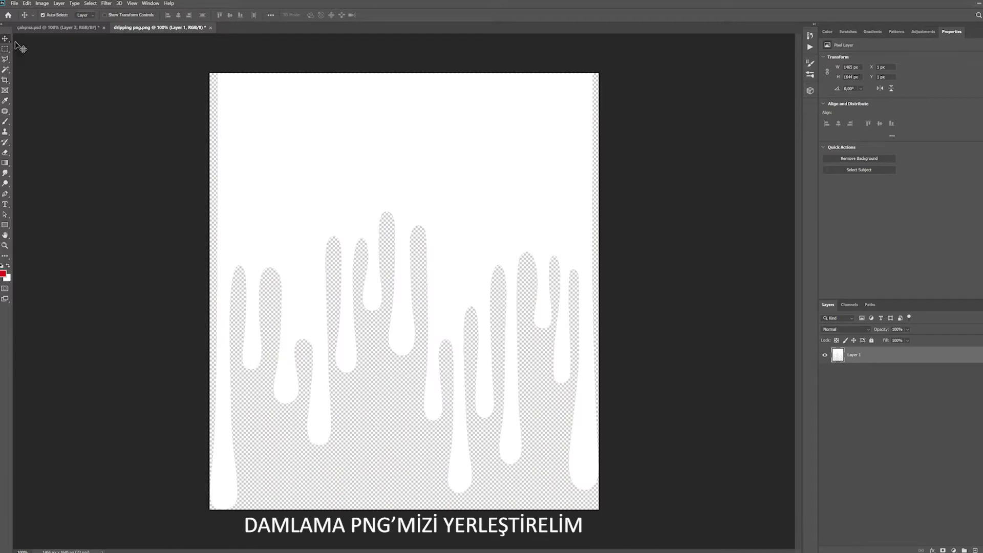
drag(309, 153, 72, 29)
drag(405, 236, 405, 242)
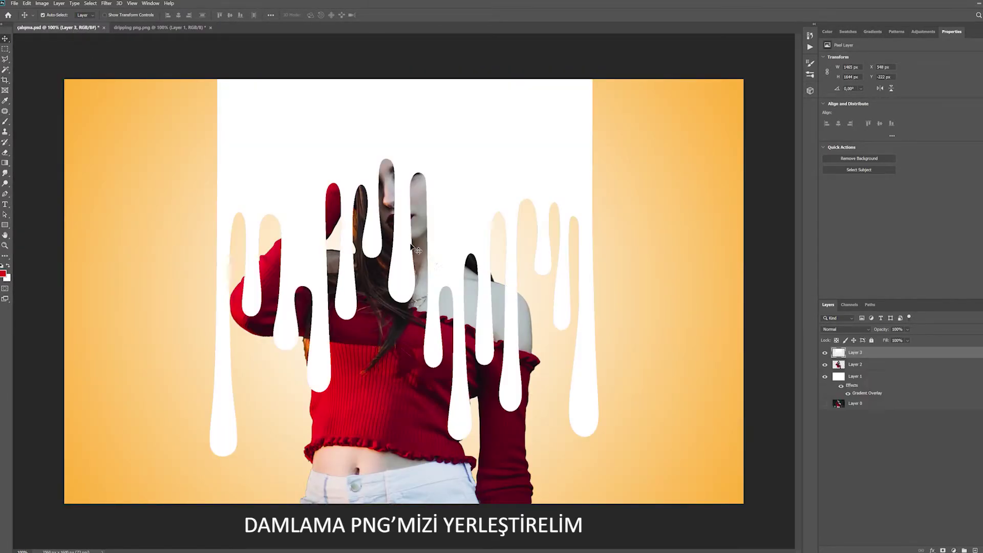
Flip the drip shape upside down, scale it to about 876 px wide and place it over the model's lower torso.
drag(475, 168, 476, 219)
key(ctrl+t)
drag(603, 300, 430, 291)
drag(199, 166, 459, 420)
drag(528, 259, 513, 275)
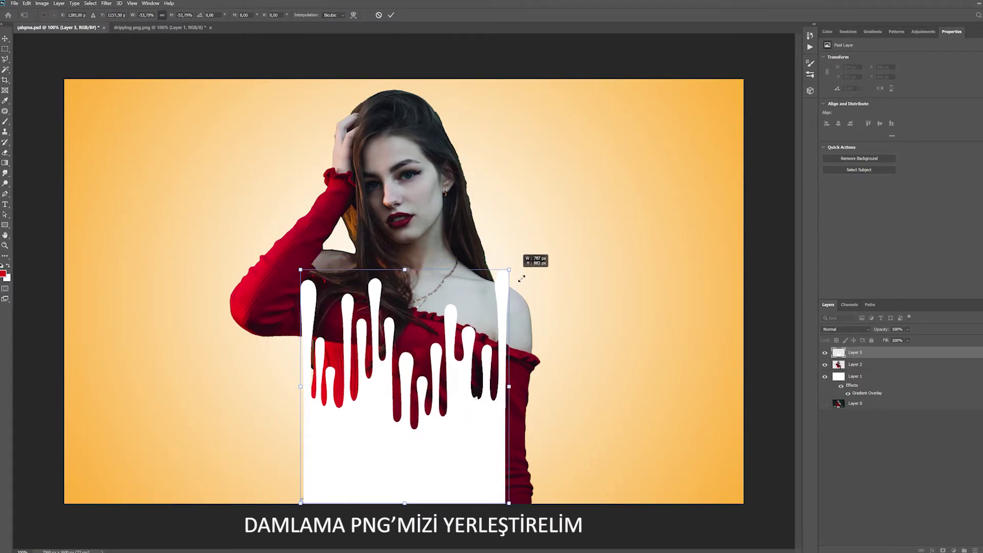
mouse_move(485, 368)
mouse_down()
mouse_move(510, 368)
mouse_move(499, 369)
mouse_up()
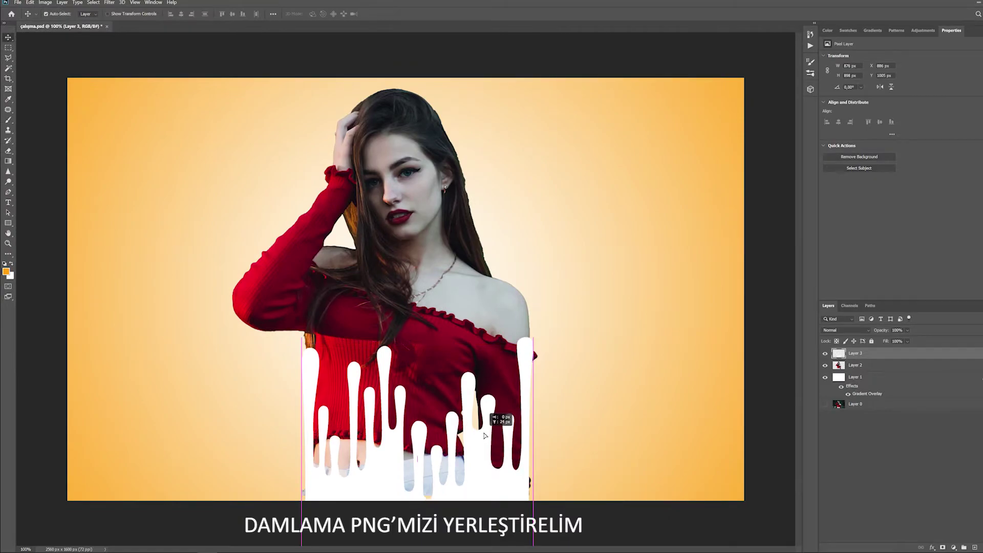
drag(485, 435, 485, 434)
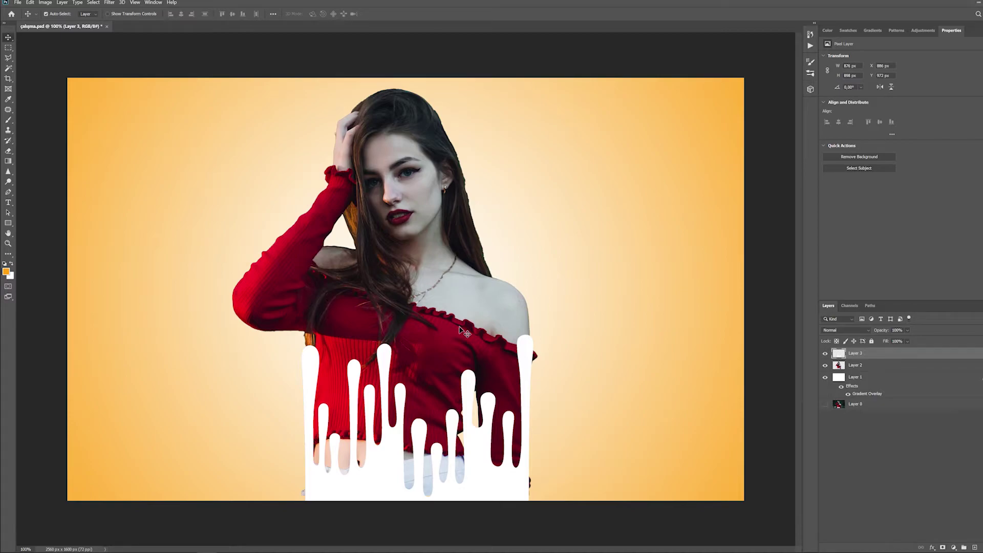
Select the white drip shape on Layer 3 with the Magic Wand and hide that layer.
click(8, 68)
click(381, 486)
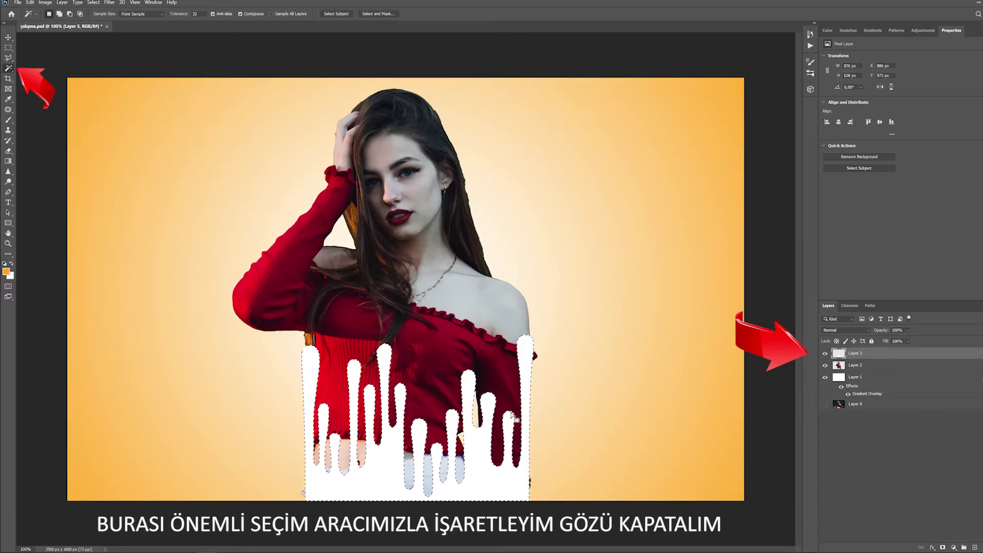
click(825, 353)
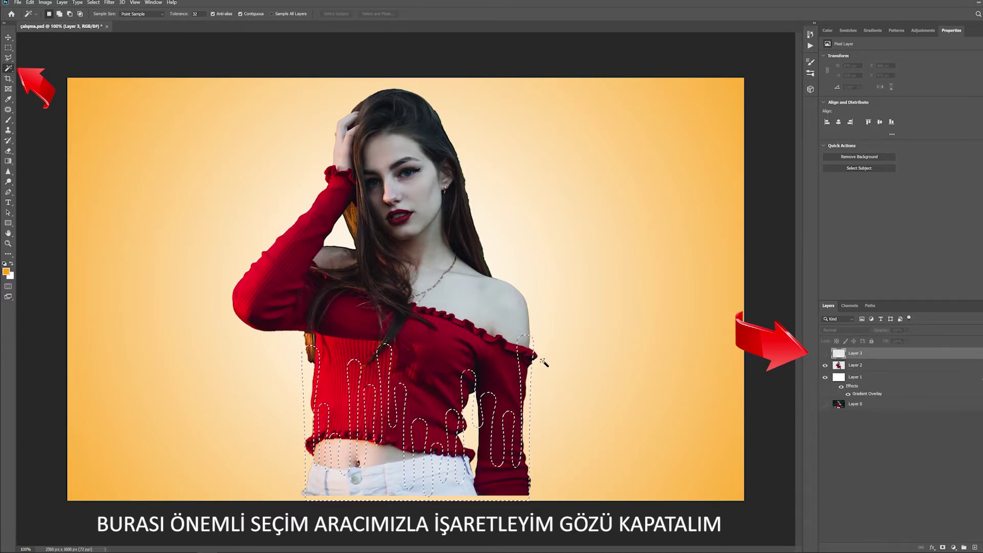
Add a layer mask to the model on Layer 2 from the drip selection and invert the mask.
click(863, 367)
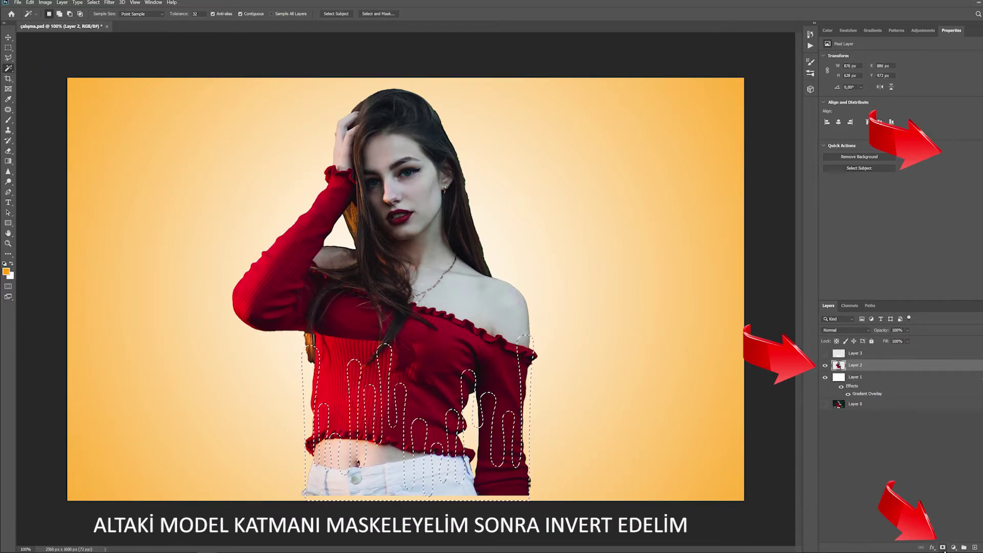
click(942, 548)
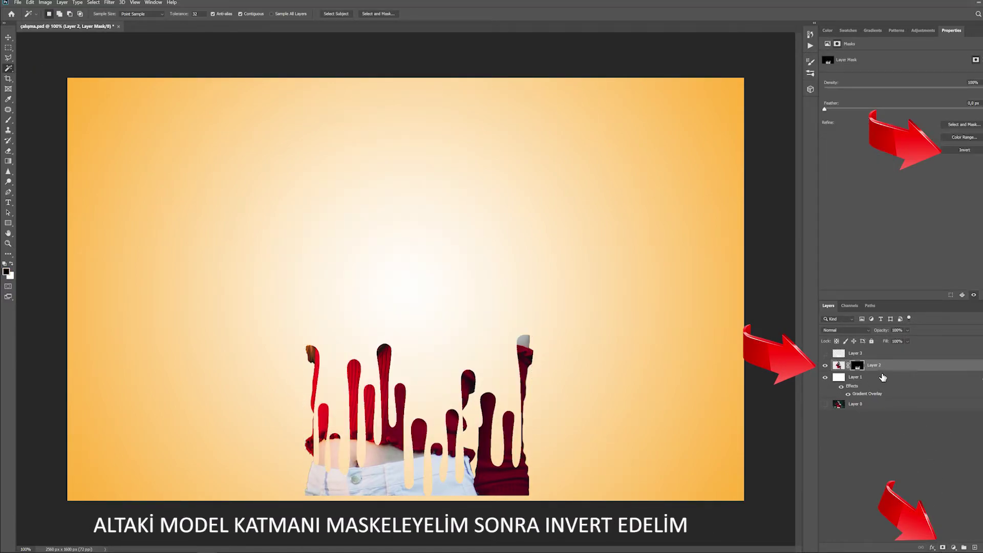
click(976, 150)
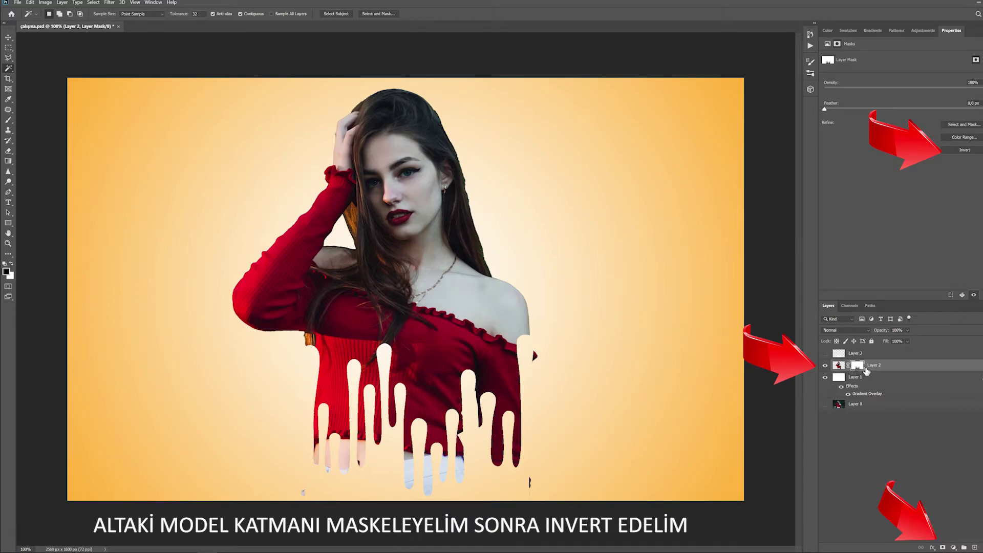
Paint black on the model's layer mask to hide the stray fragments beside the sleeve and around the drips.
click(8, 120)
drag(534, 355, 537, 360)
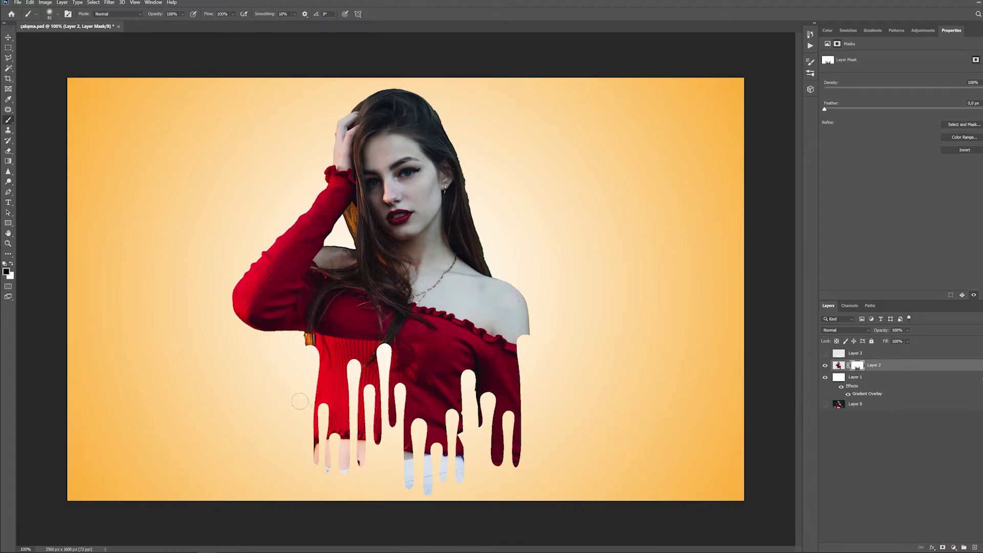
key(z)
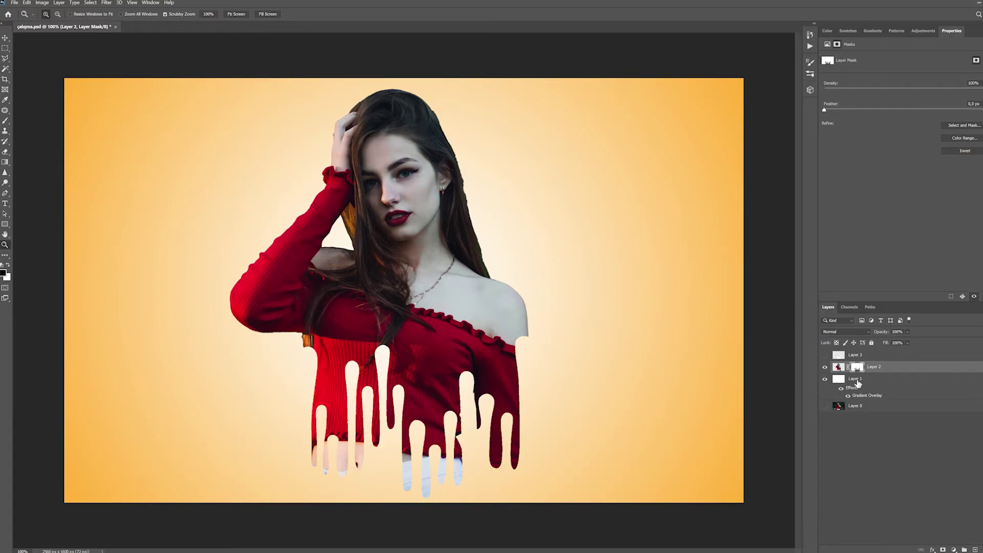
Add a new empty layer between Layer 1 and the model and set up a splatter brush with a red colour.
click(857, 382)
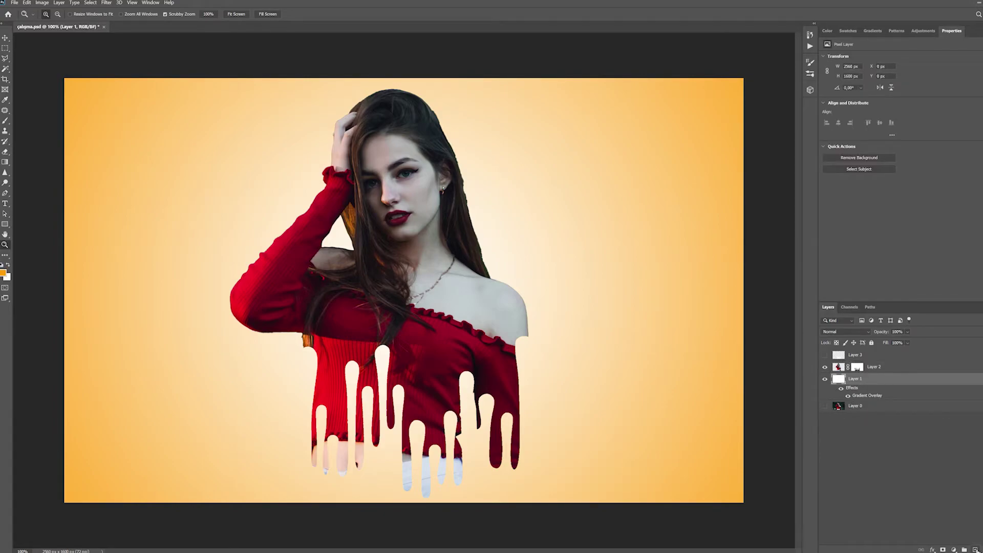
click(976, 550)
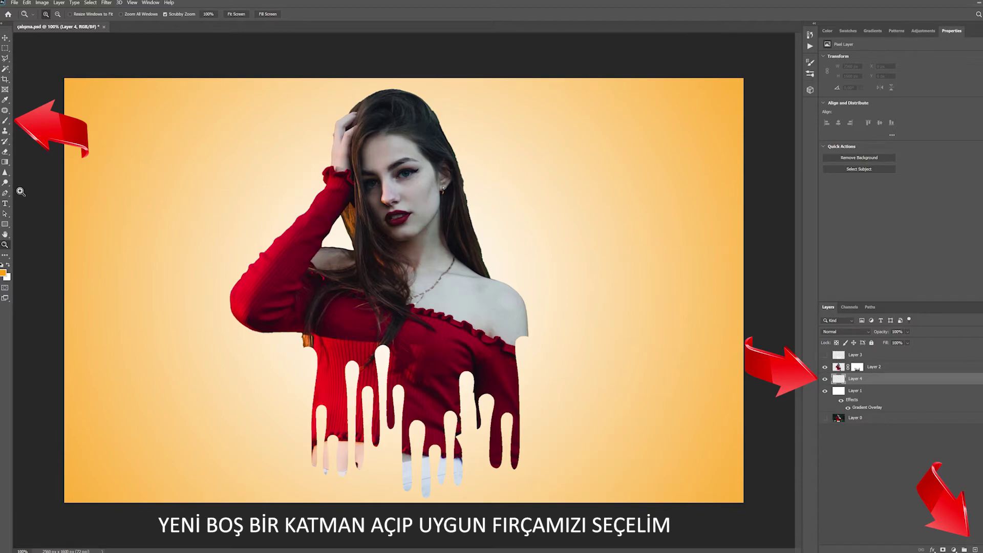
click(7, 124)
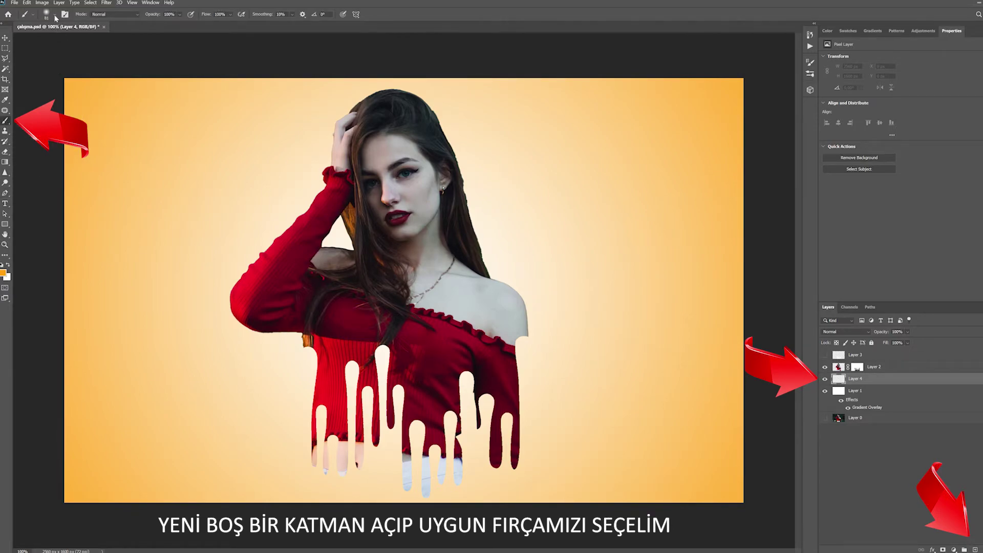
click(55, 15)
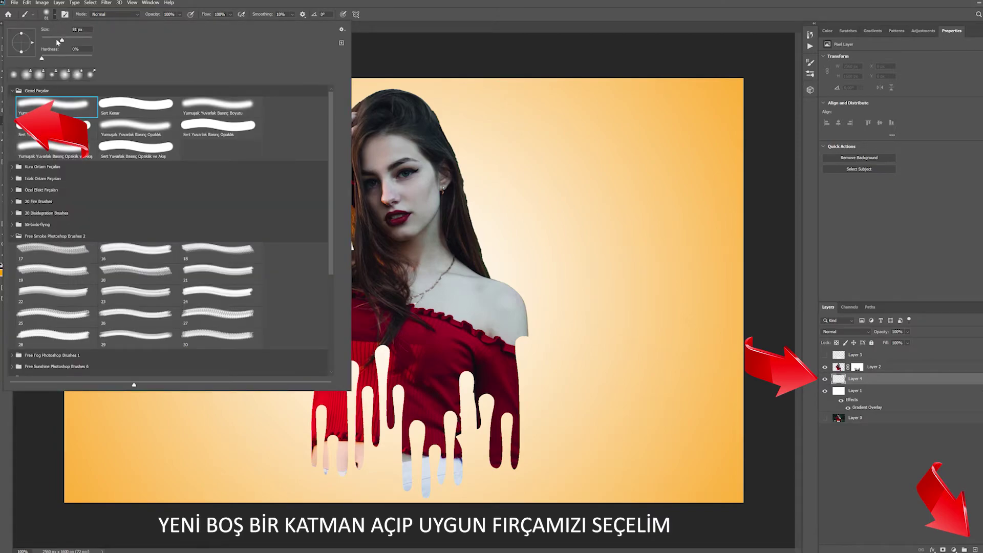
click(12, 190)
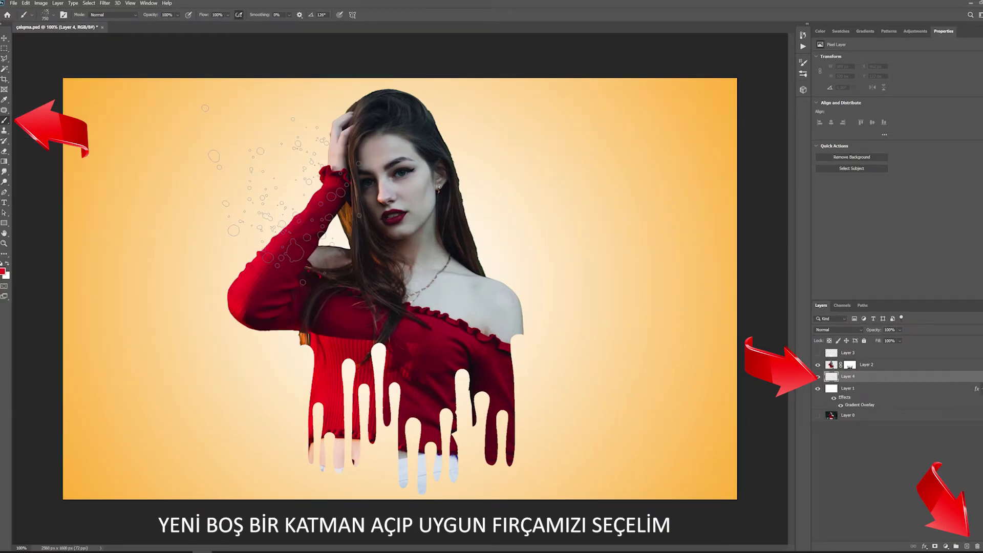
Stamp red paint splatters behind the model on Layer 4, beside her raised arm and on the other side of her hair.
click(294, 174)
click(287, 225)
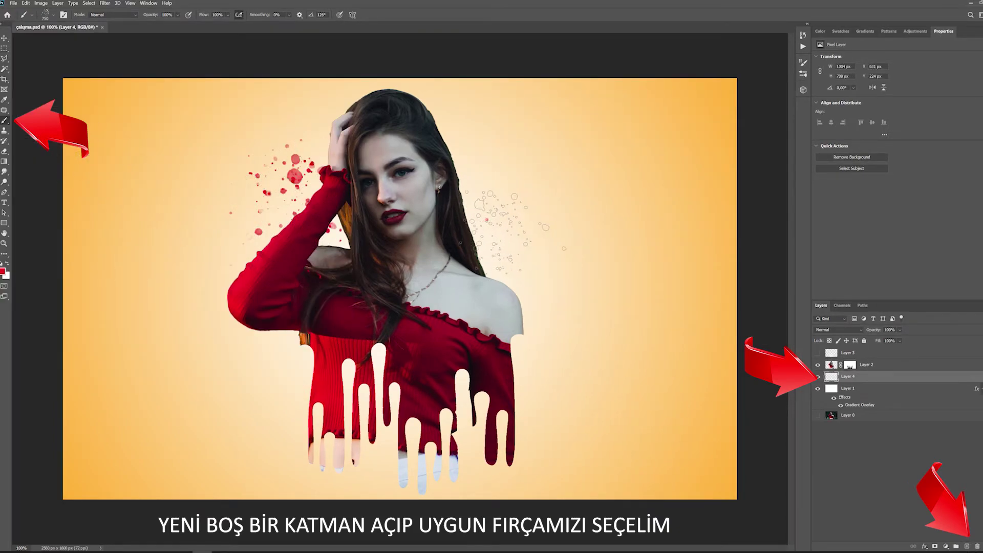
click(505, 219)
key(v)
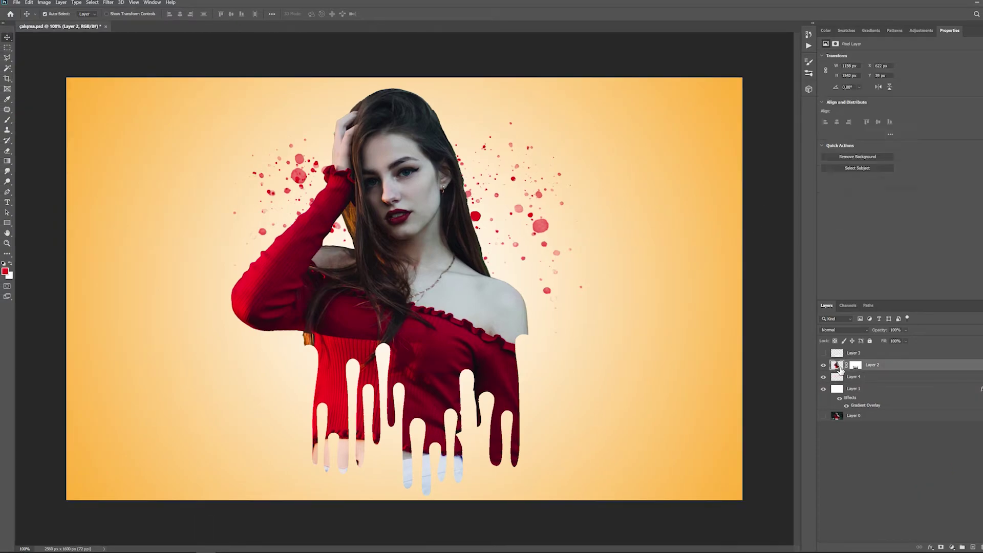
Add a drop shadow to the model on Layer 2 with a black colour and the Linear Burn blend mode.
double_click(832, 365)
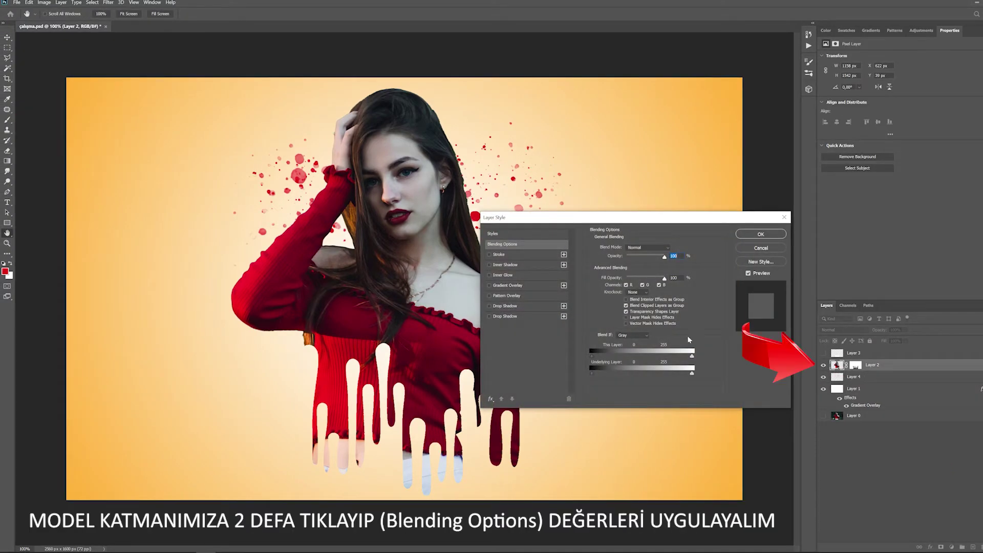
click(504, 306)
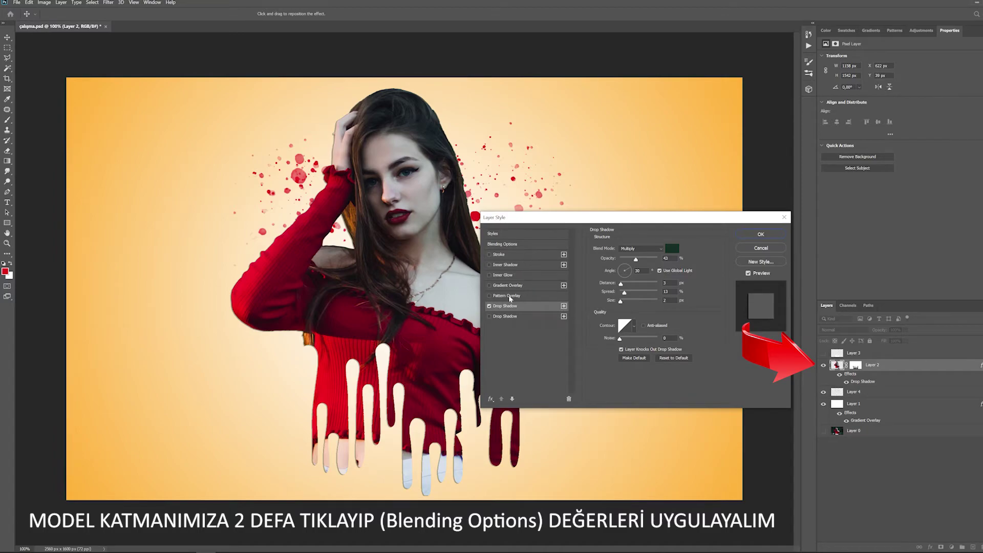
click(672, 248)
drag(643, 310, 653, 336)
click(768, 220)
click(640, 248)
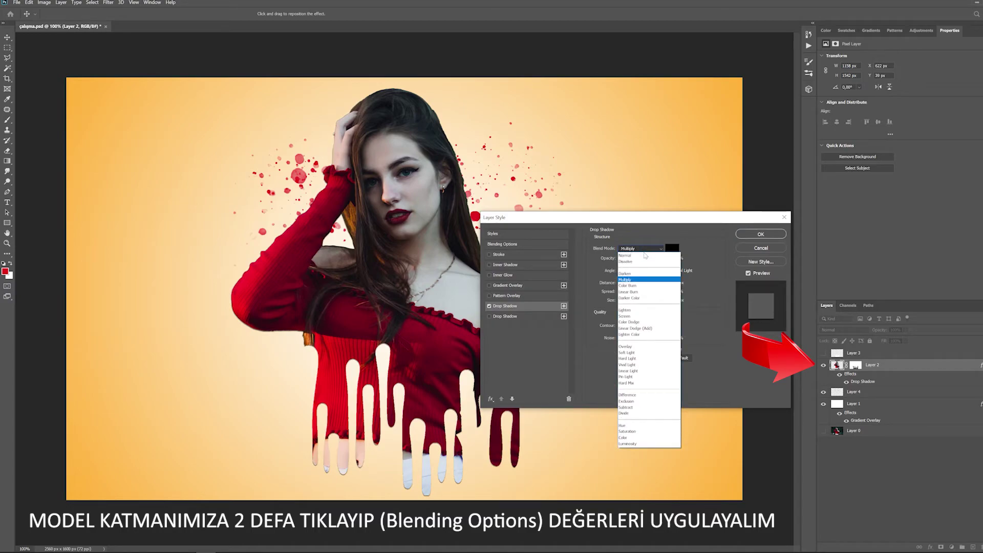
click(630, 292)
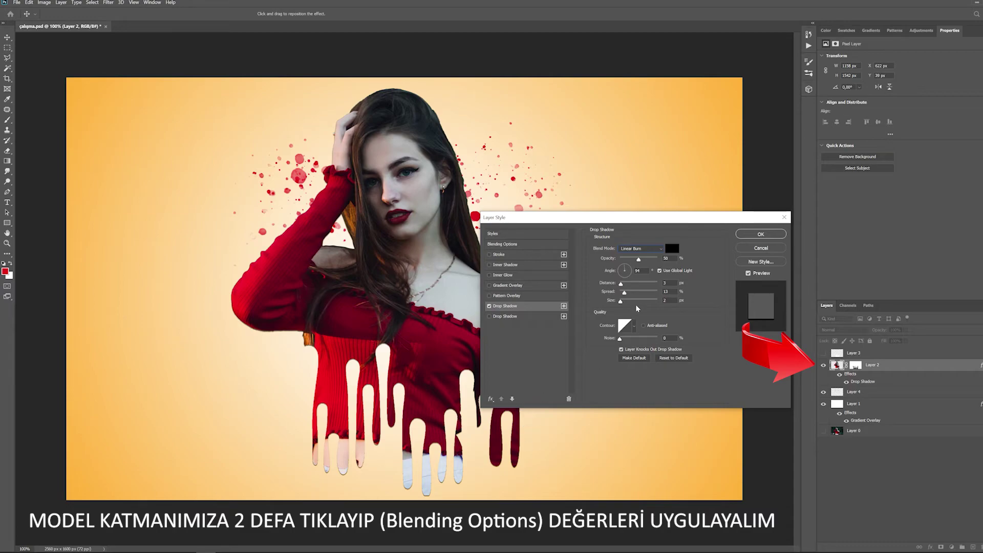
Set the drop shadow's angle to 101° and spread to 7%, increase its size and distance, and apply the layer style.
drag(622, 302, 624, 265)
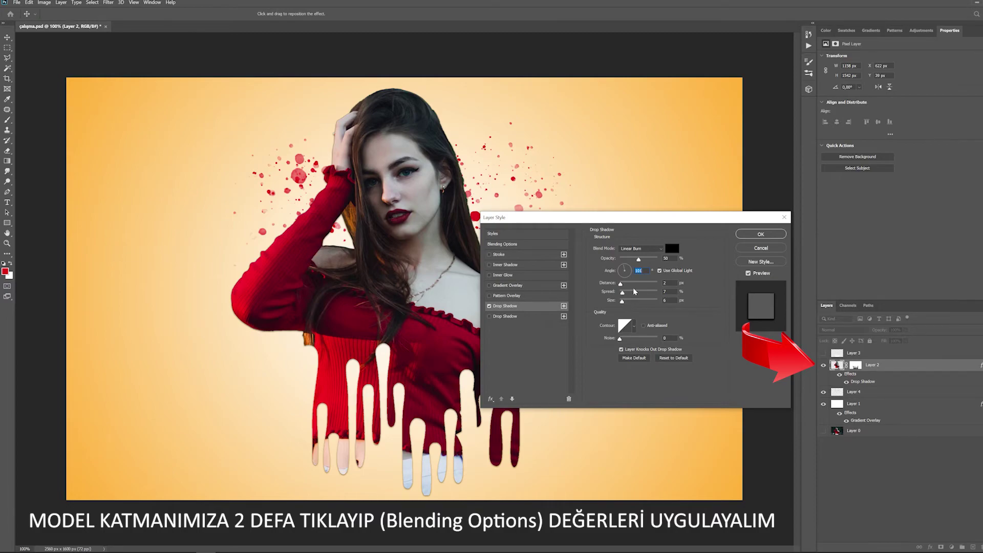
drag(620, 284, 622, 285)
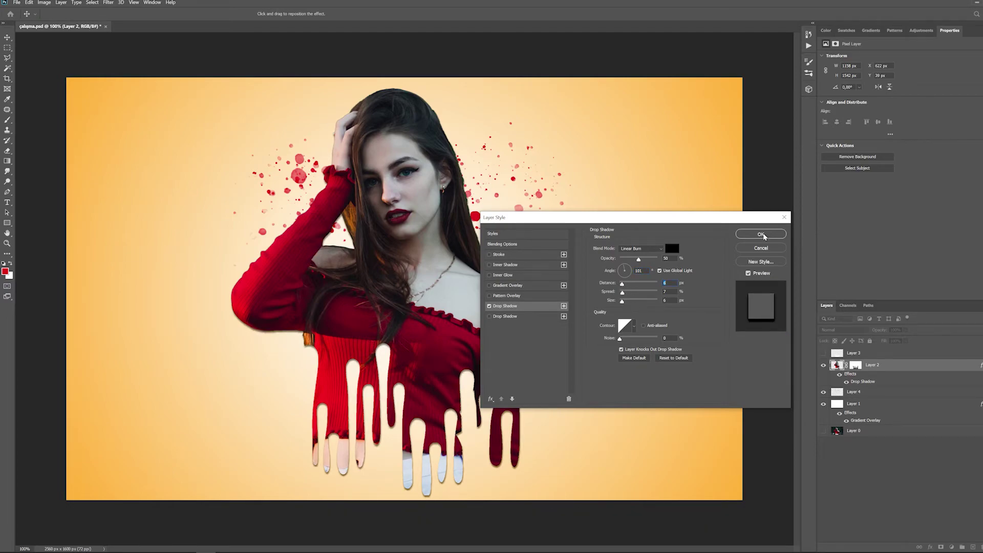
click(761, 234)
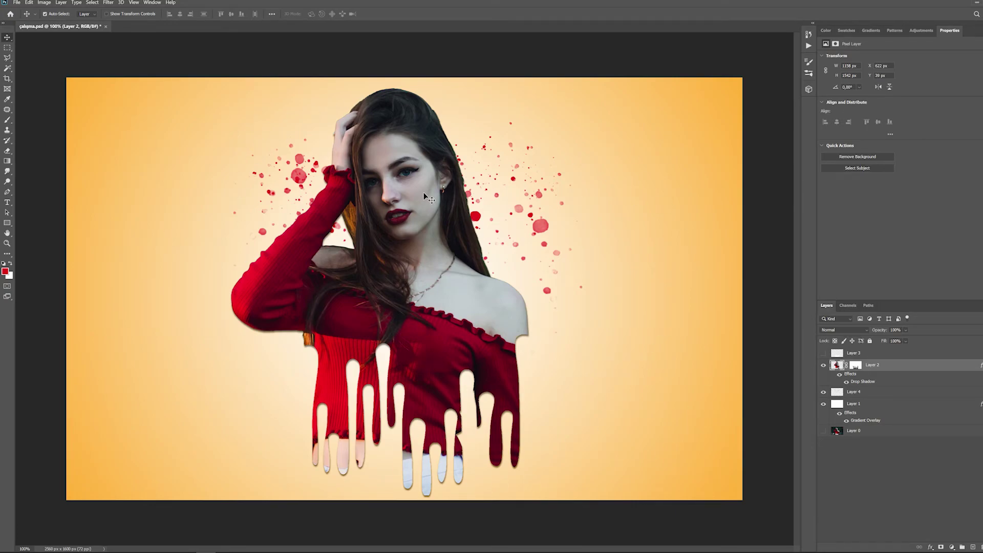
Apply the Camera Raw Filter to the model with temperature +13, exposure about +0.4, highlights -11 and shadows +6.
click(110, 6)
click(124, 47)
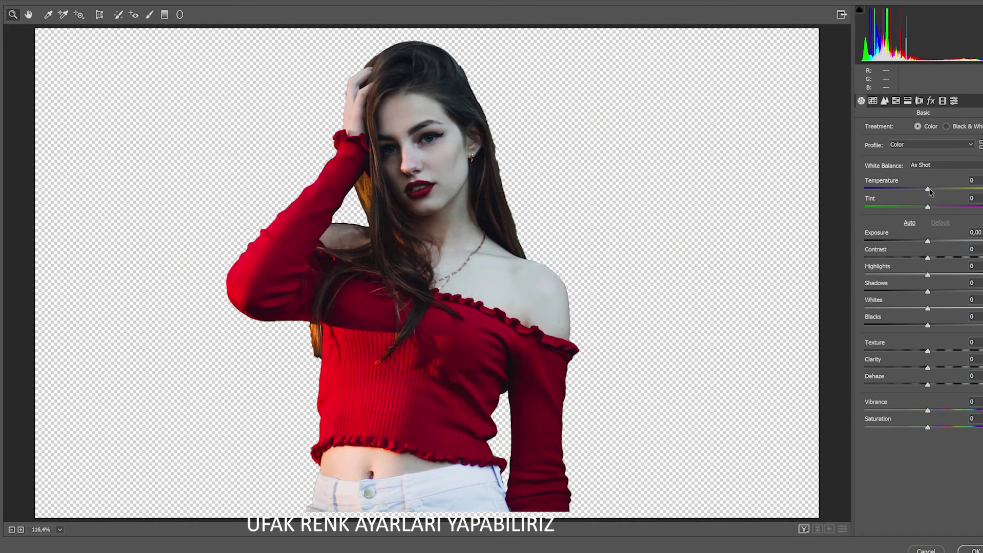
drag(928, 189, 933, 190)
drag(927, 241, 933, 241)
drag(928, 275, 931, 292)
drag(933, 190, 936, 189)
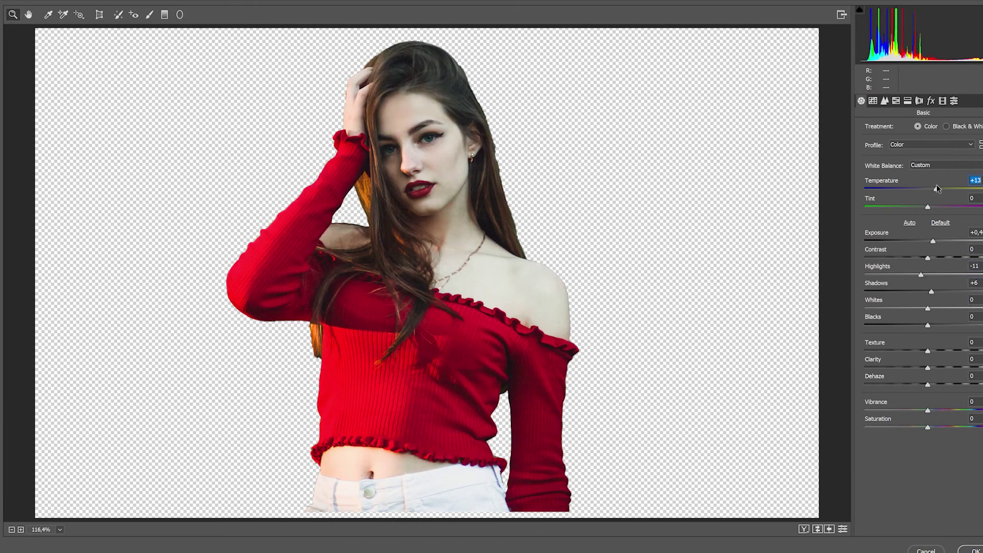
click(975, 551)
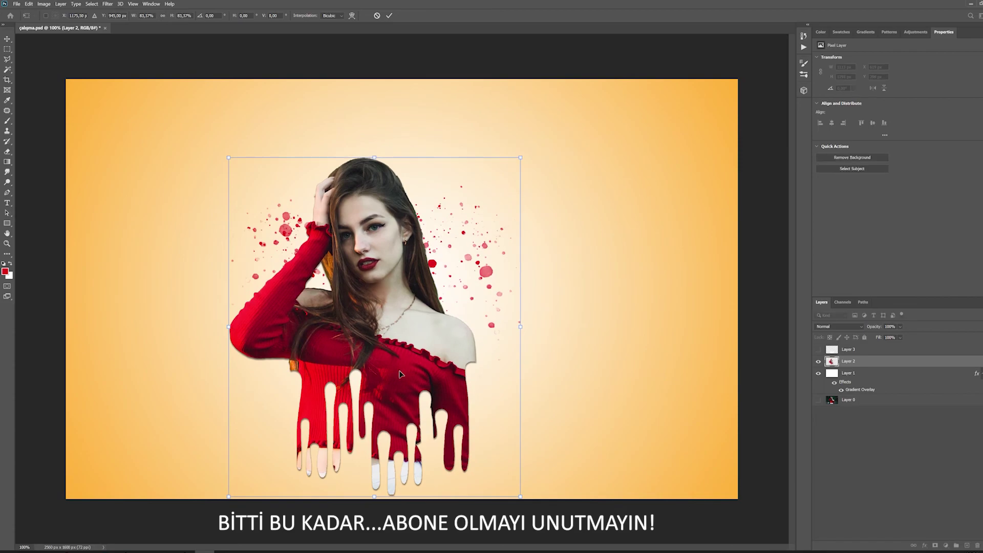
Scale the merged model and splatters down to about 1083 px wide and centre them on the orange gradient.
drag(397, 376, 417, 336)
drag(545, 125, 538, 134)
drag(410, 331, 416, 317)
key(Return)
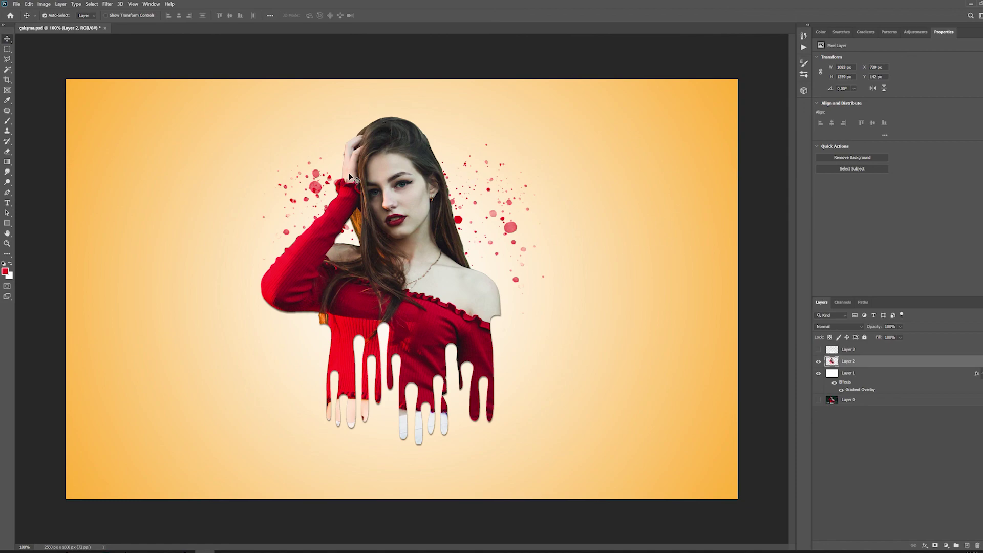